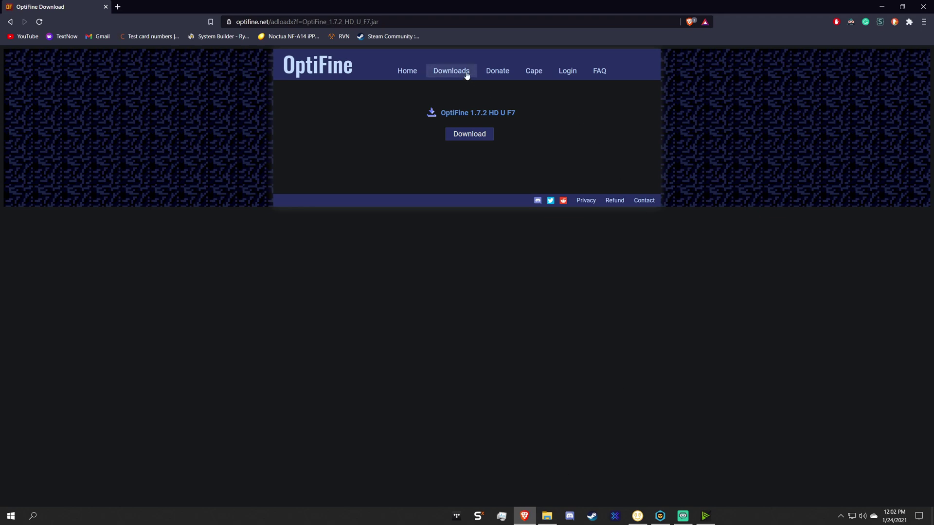
Open OptiFine's full version list and start downloading OptiFine 1.7.10 HD U E7
left_click(452, 71)
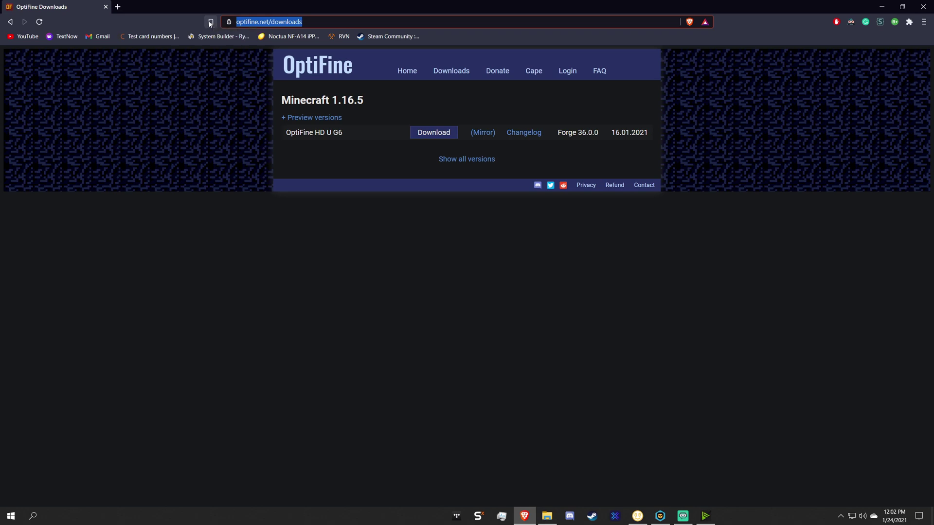
left_click(451, 71)
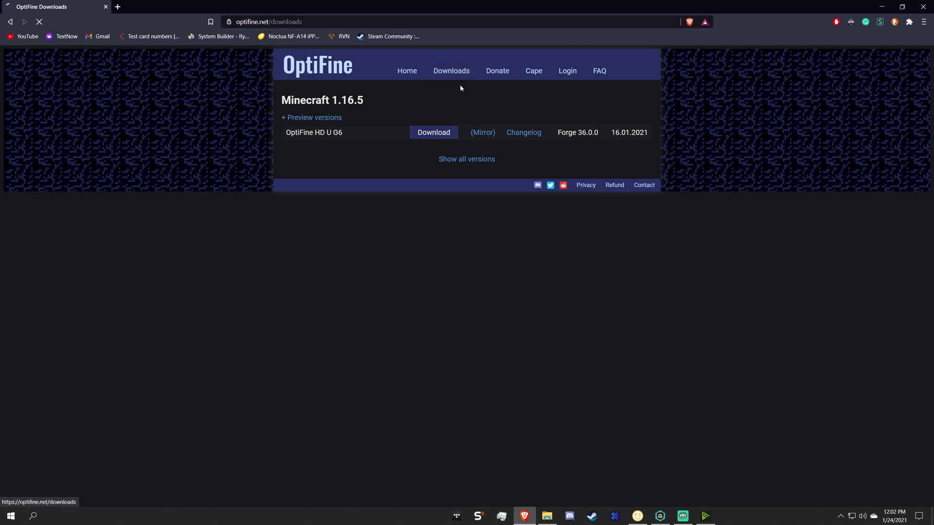
left_click(472, 160)
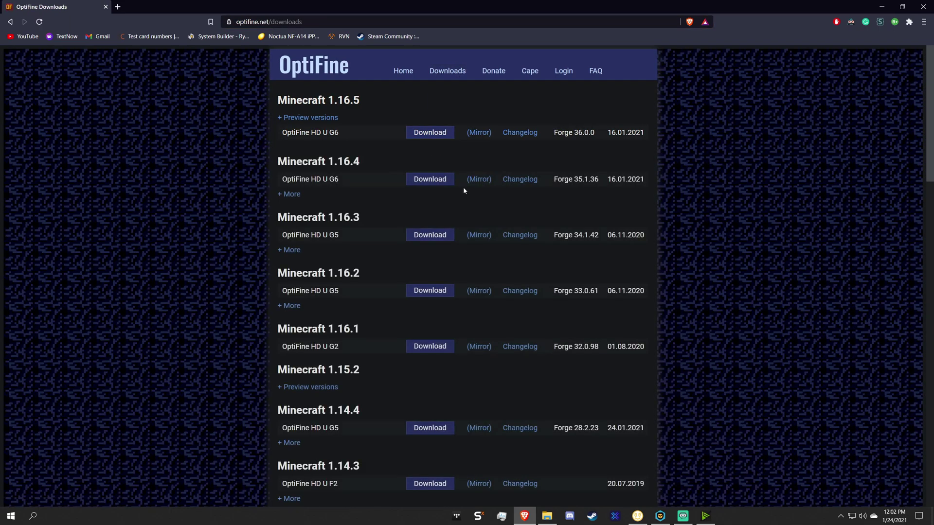
scroll(401, 138, "down", 8)
scroll(380, 205, "down", 8)
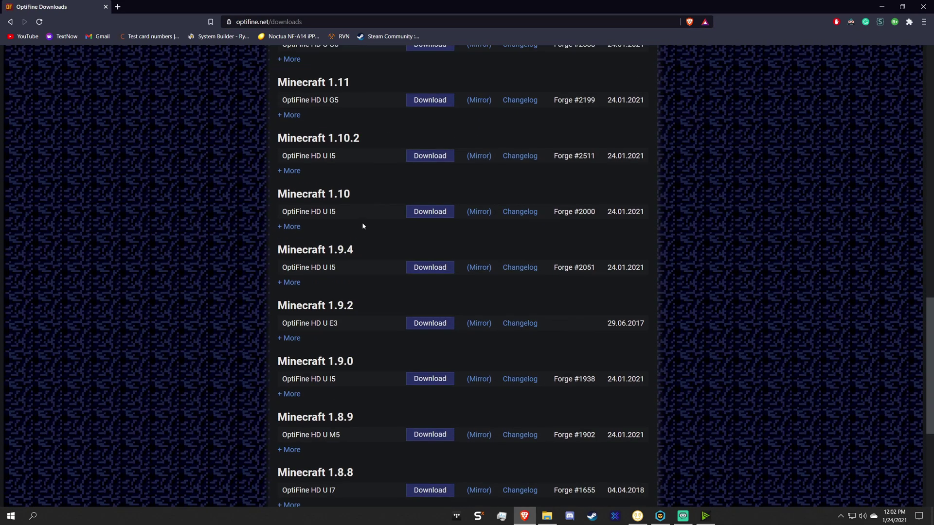
scroll(371, 215, "down", 6)
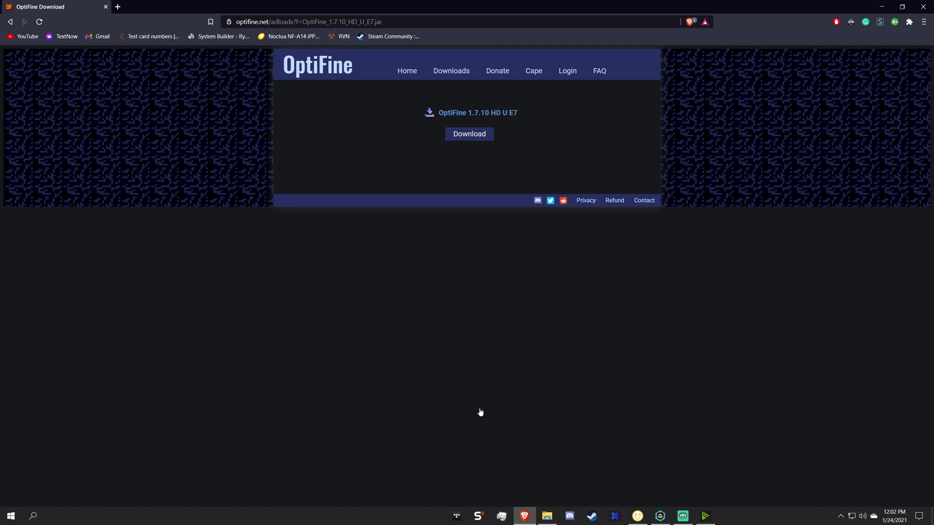
left_click(482, 133)
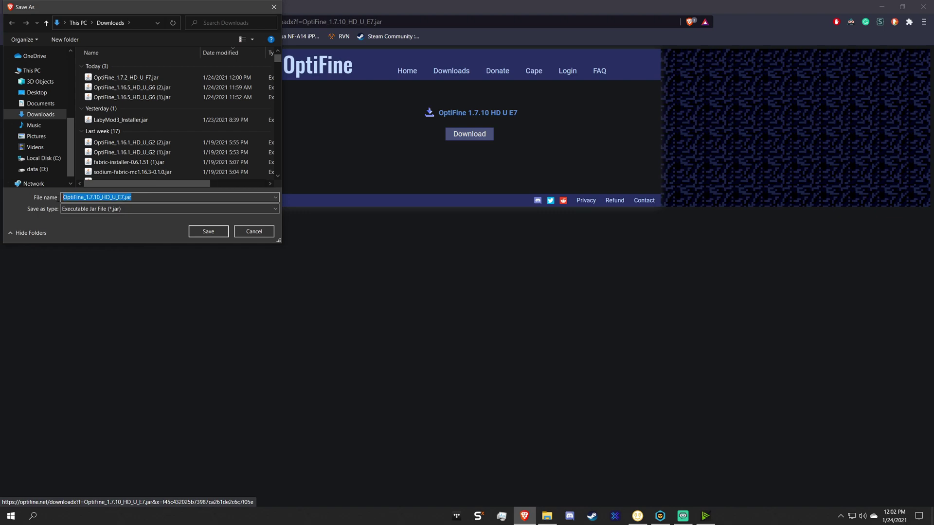
Save OptiFine_1.7.10_HD_U_E7.jar to Downloads, then run the OptiFine 1.7.2 installer there
left_click(208, 232)
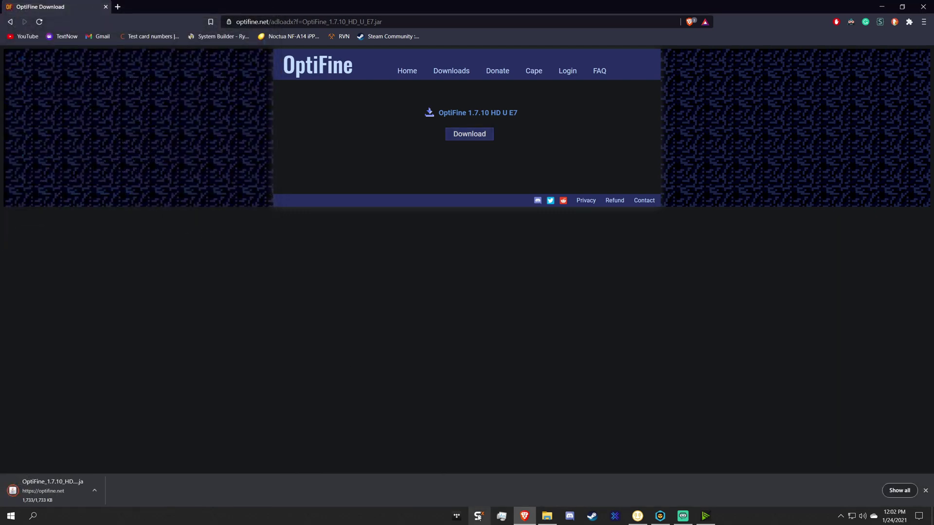
left_click(547, 516)
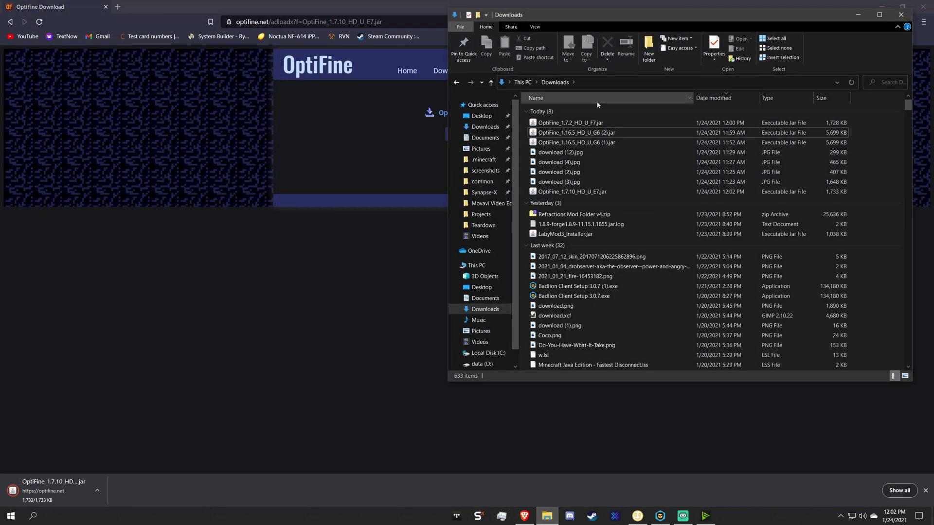
double_click(625, 122)
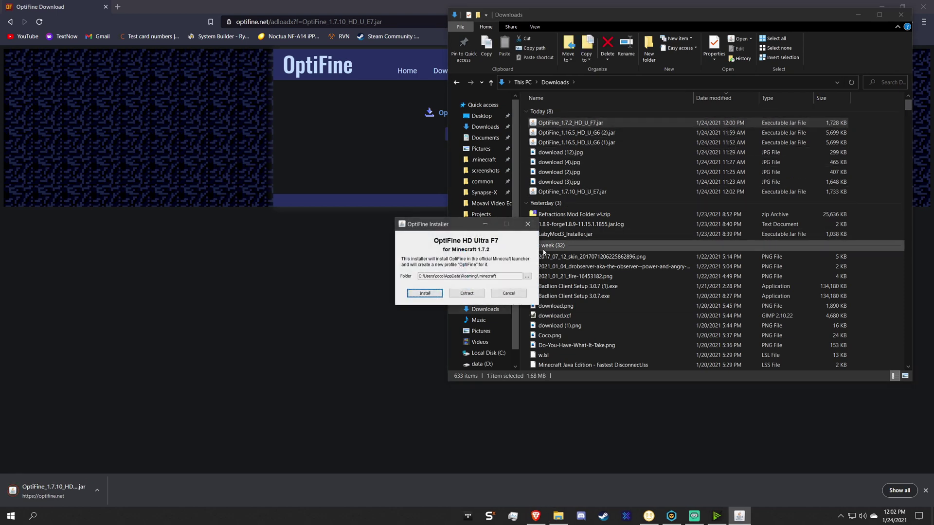
left_click(425, 293)
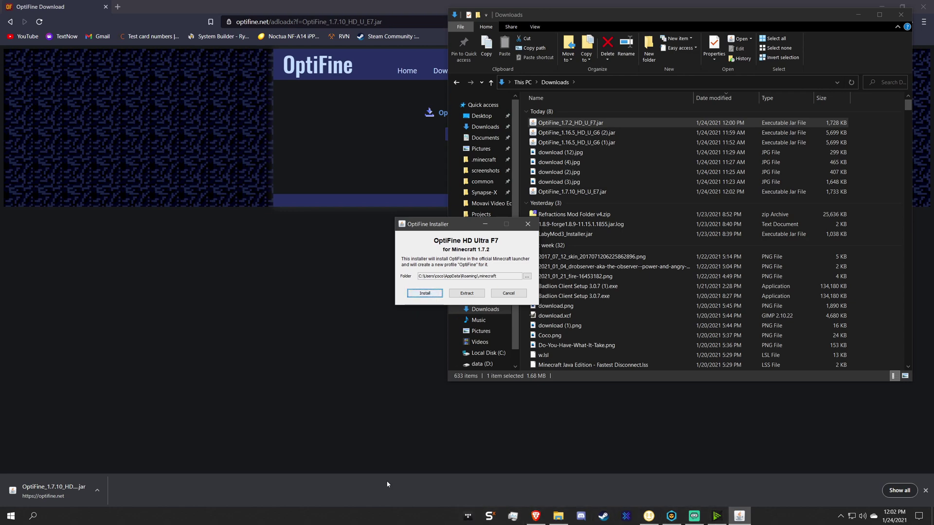
Launch Minecraft Launcher from Windows search and view its installations list
left_click(33, 516)
type("min")
key("Return")
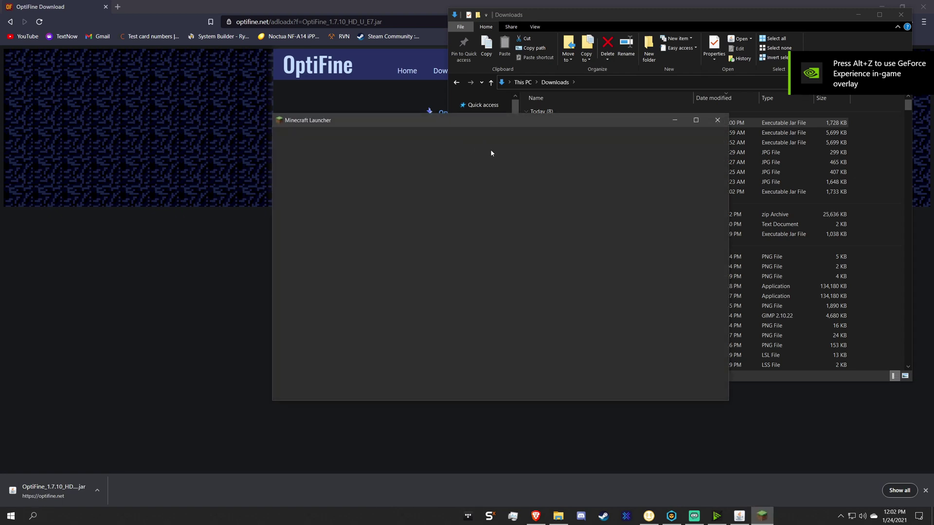
left_click(409, 156)
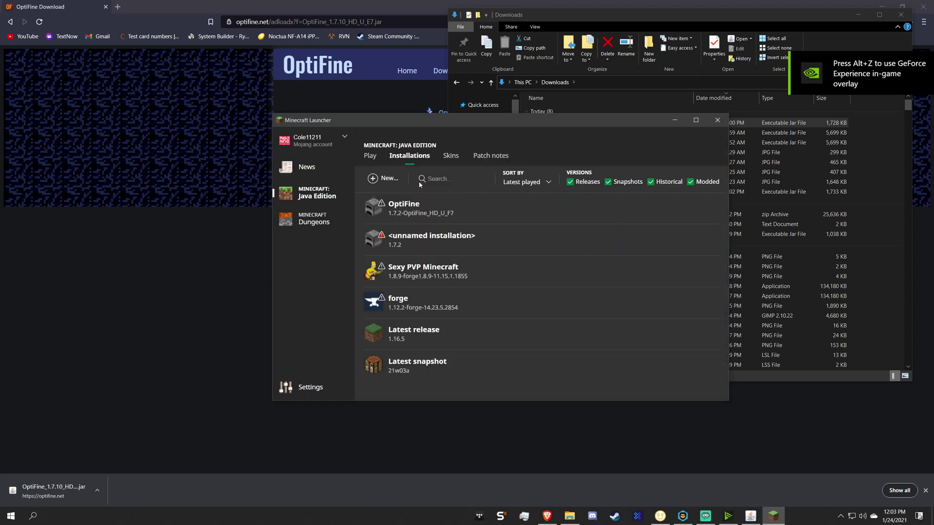
Create a new unnamed installation using release 1.7.10
left_click(393, 179)
left_click(467, 233)
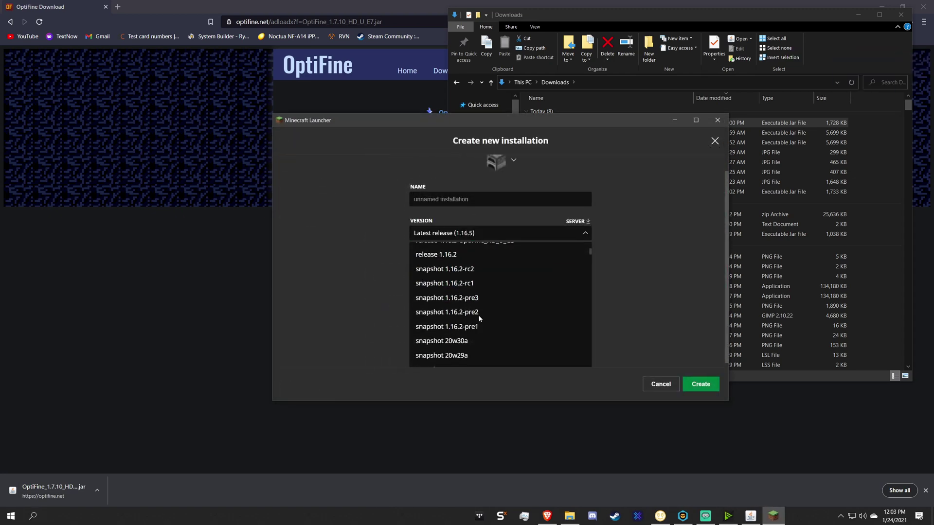
scroll(463, 292, "down", 5)
scroll(490, 304, "down", 5)
scroll(490, 305, "down", 5)
key("Escape")
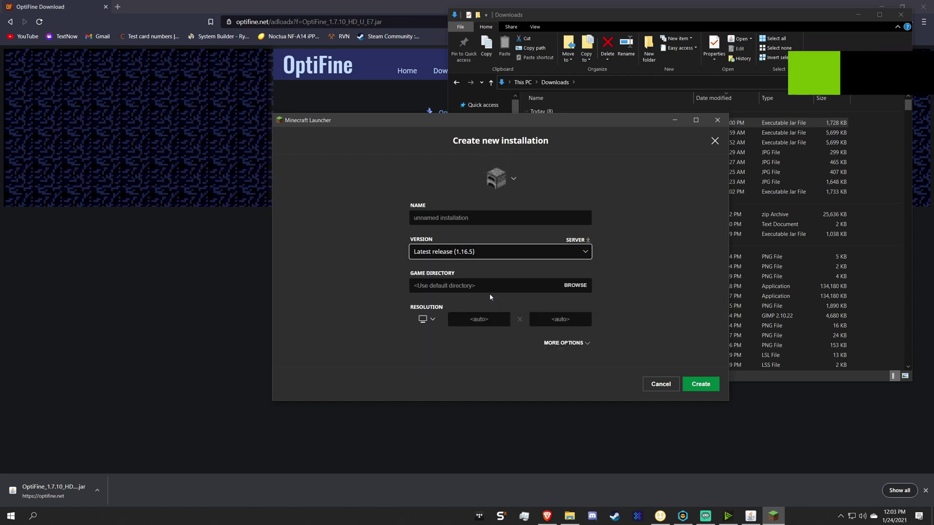
left_click(489, 233)
left_click_drag(590, 248, 590, 333)
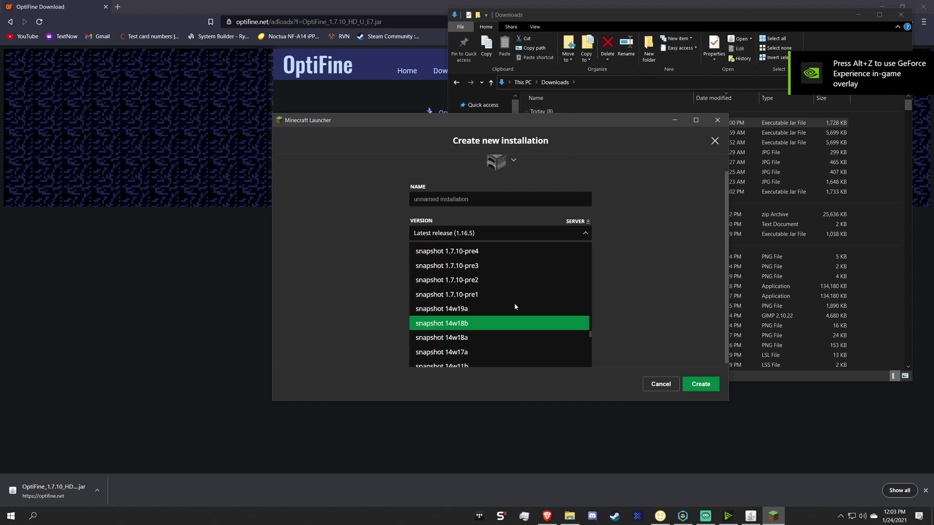
left_click(435, 260)
left_click(701, 383)
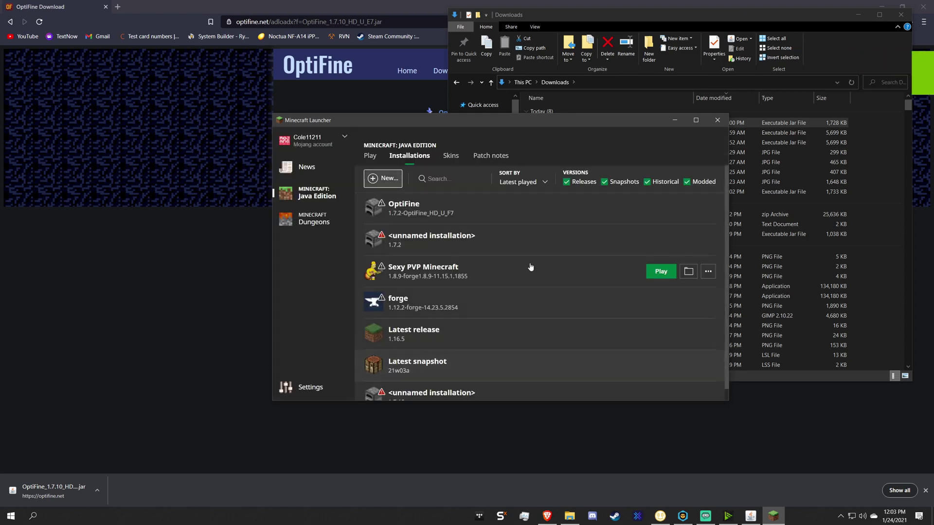
Select the unnamed 1.7.10 installation and launch it, confirming the safety warning
left_click(370, 156)
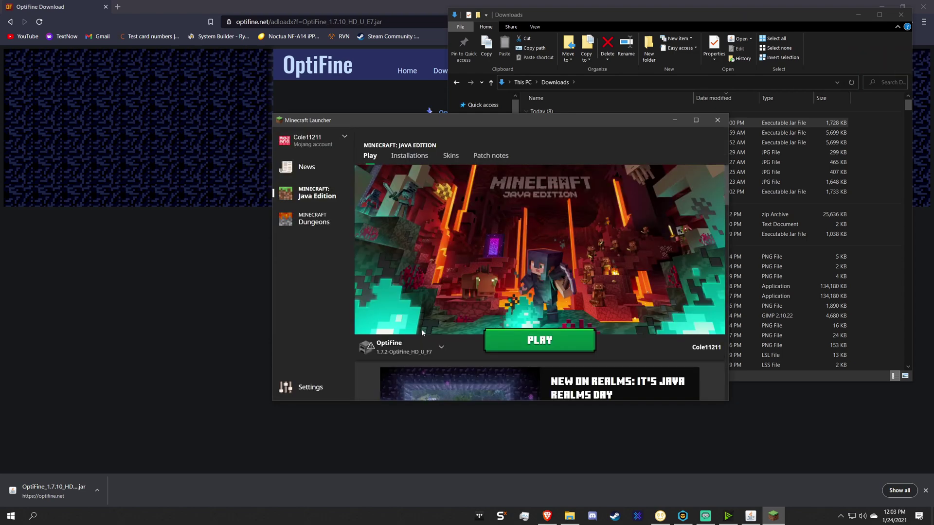
left_click(406, 347)
left_click(406, 327)
left_click(510, 342)
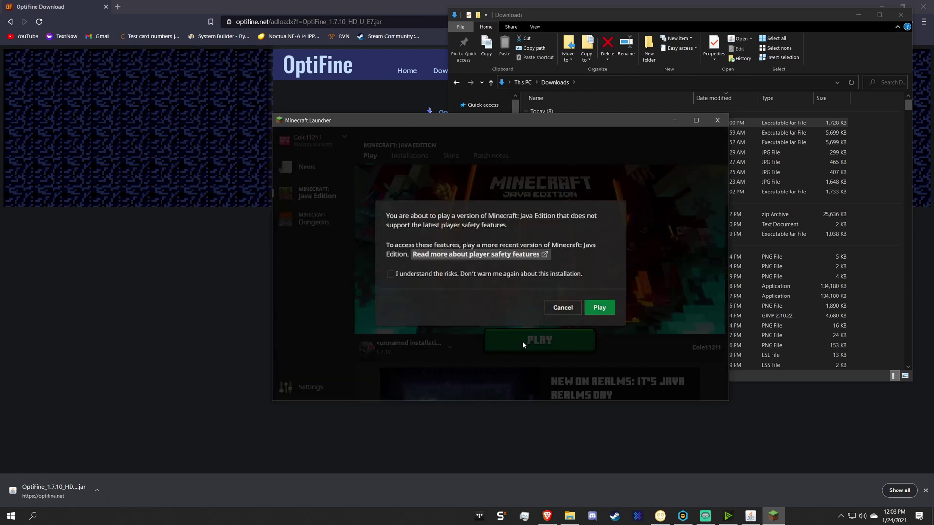
left_click(600, 310)
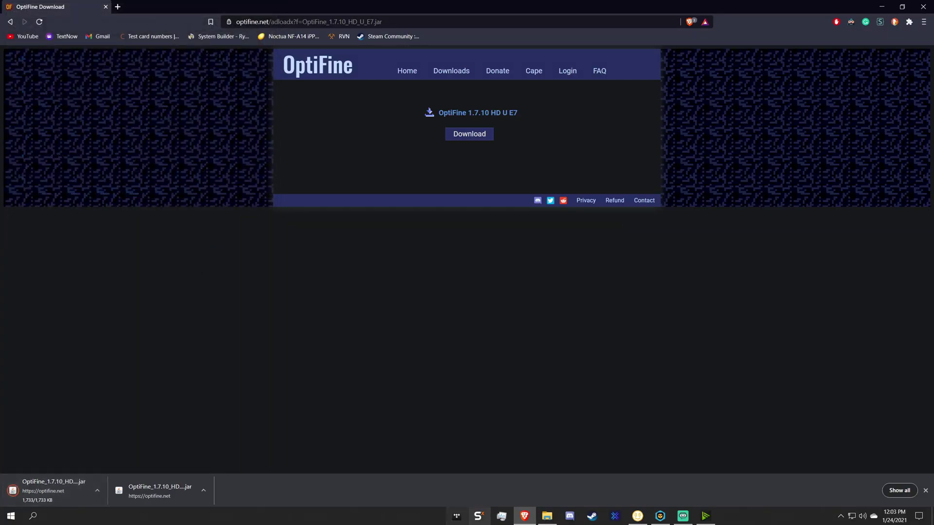
Run OptiFine_1.7.10_HD_U_E7.jar from Downloads and install it into the Minecraft folder
left_click(547, 517)
double_click(571, 123)
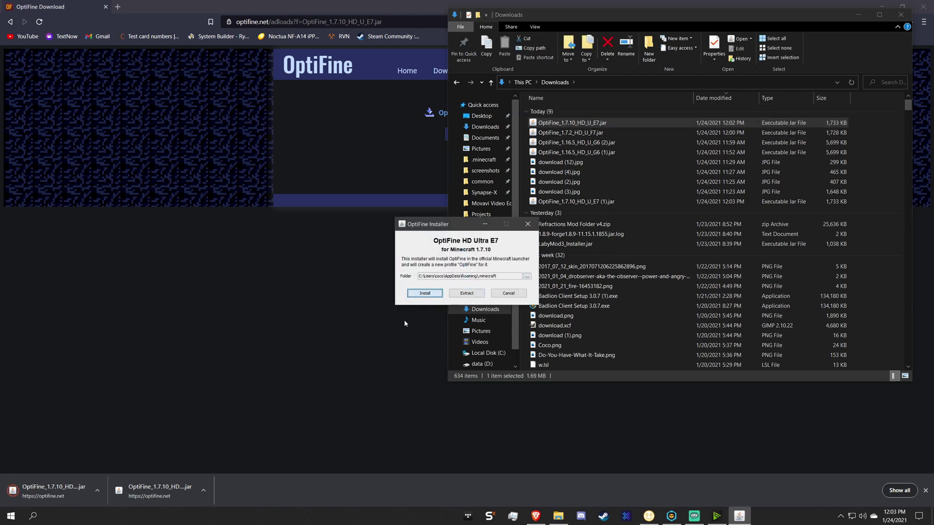
left_click(425, 294)
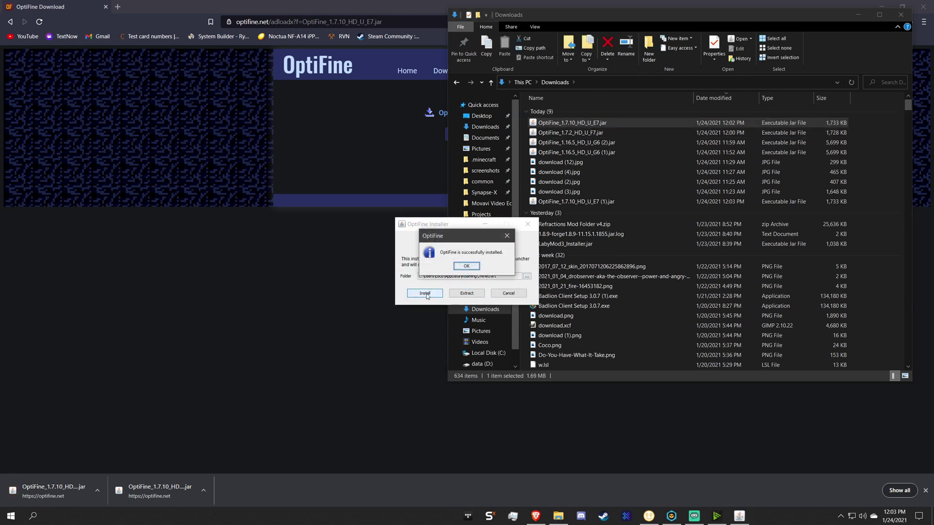
Dismiss the installer's success message, reopen Minecraft Launcher and list all installations
left_click(471, 268)
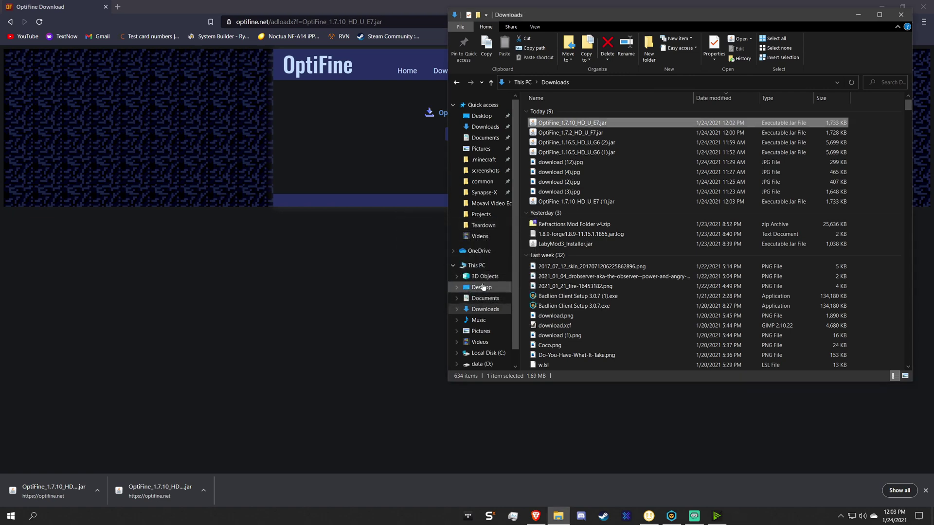
left_click(32, 515)
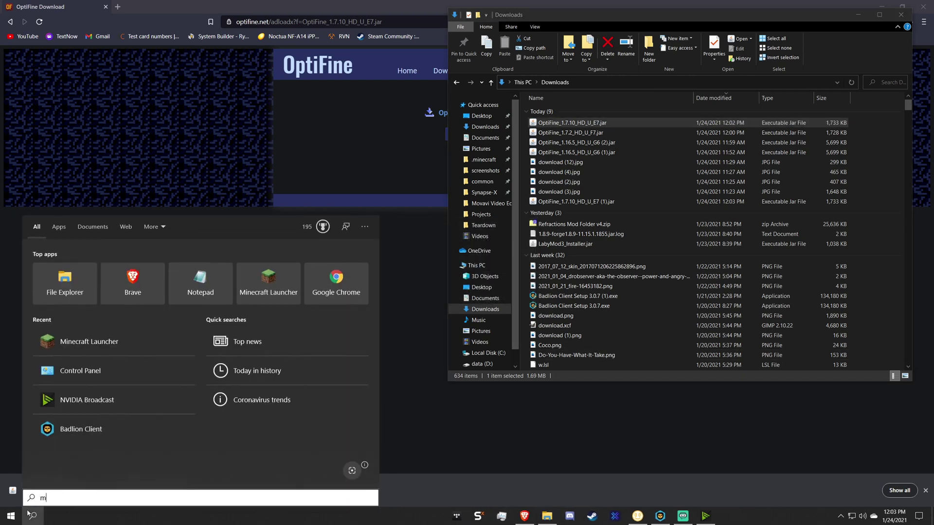
type("mine")
key("Return")
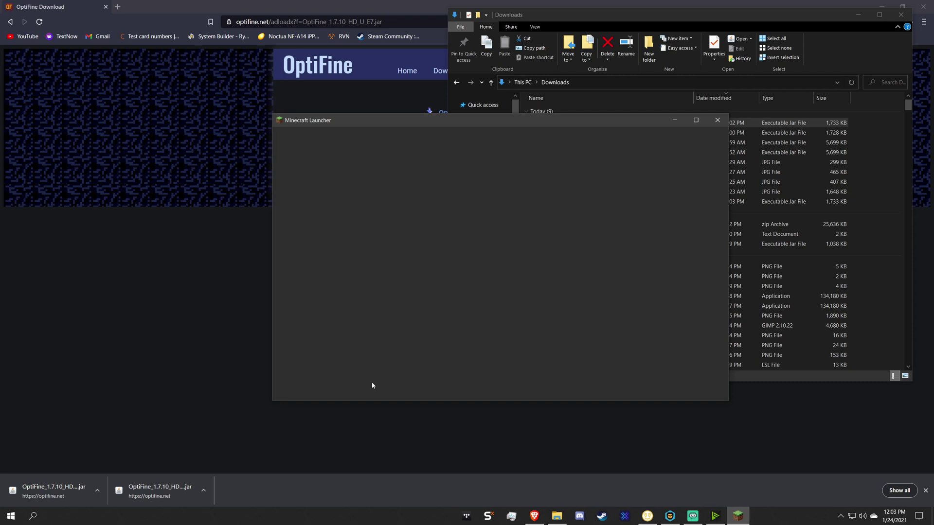
left_click(400, 347)
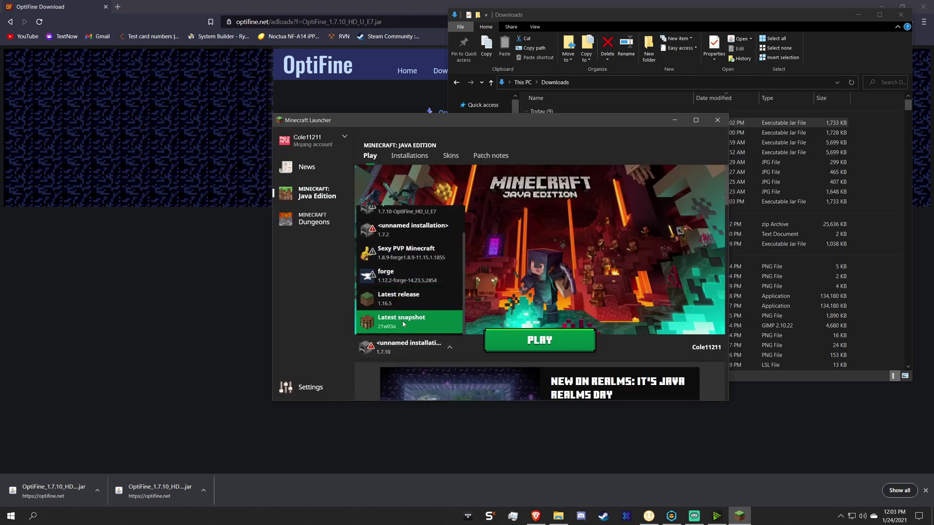
left_click(402, 246)
Start a new installation with version release 1.7.10-OptiFine_HD_U_E7
left_click(408, 155)
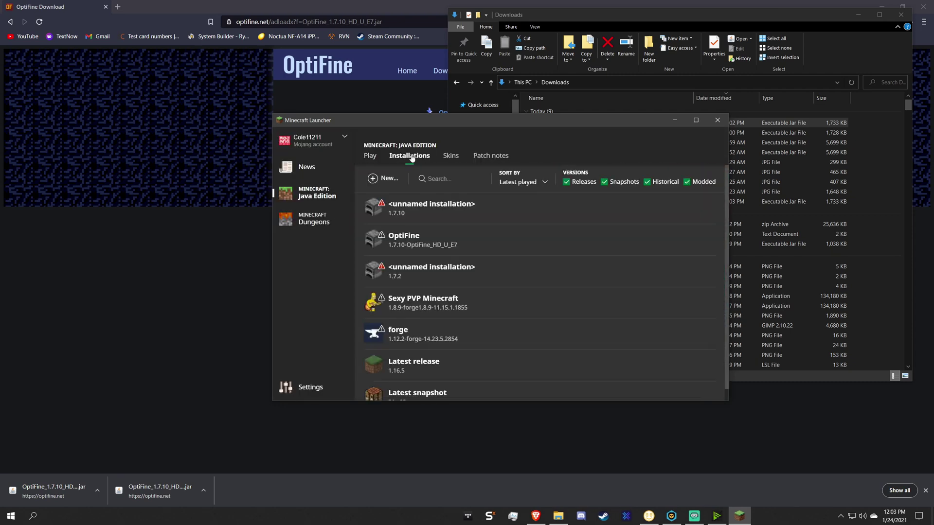
left_click(387, 179)
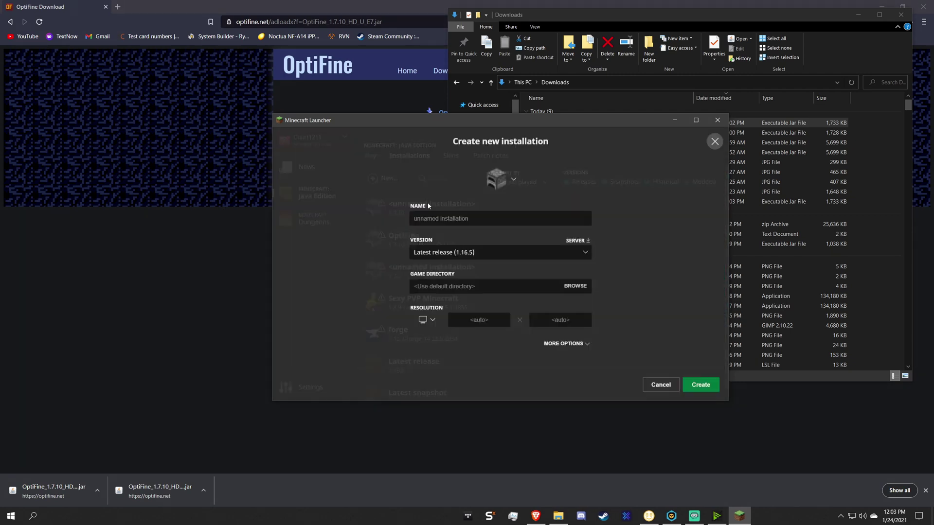
left_click(496, 252)
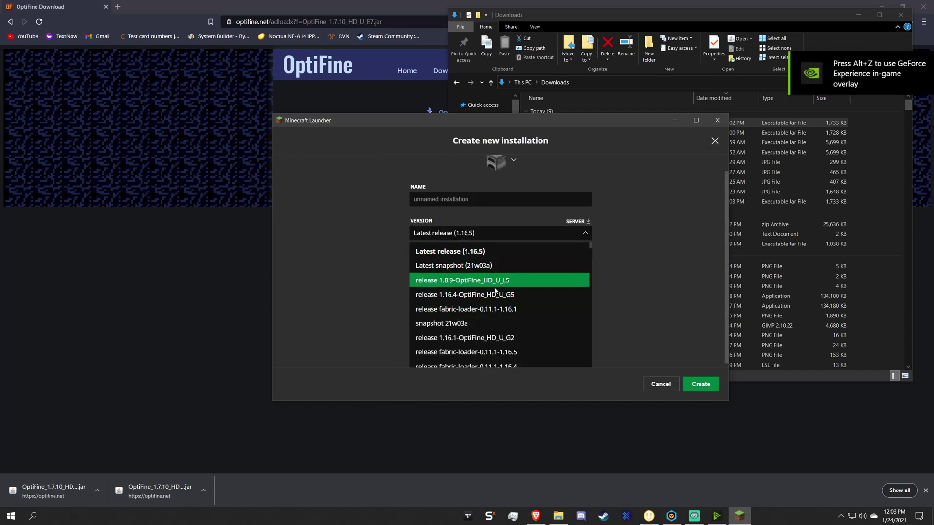
scroll(482, 322, "down", 3)
scroll(482, 328, "down", 6)
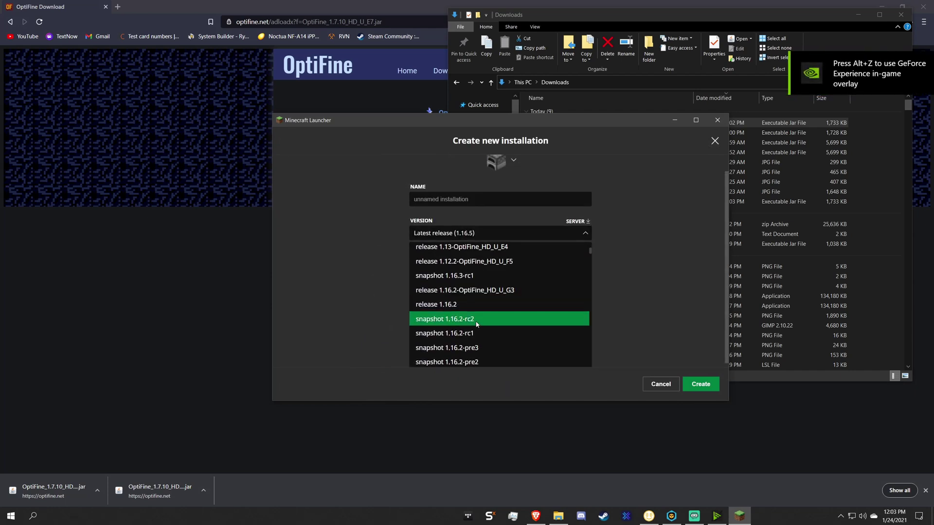
scroll(481, 320, "down", 8)
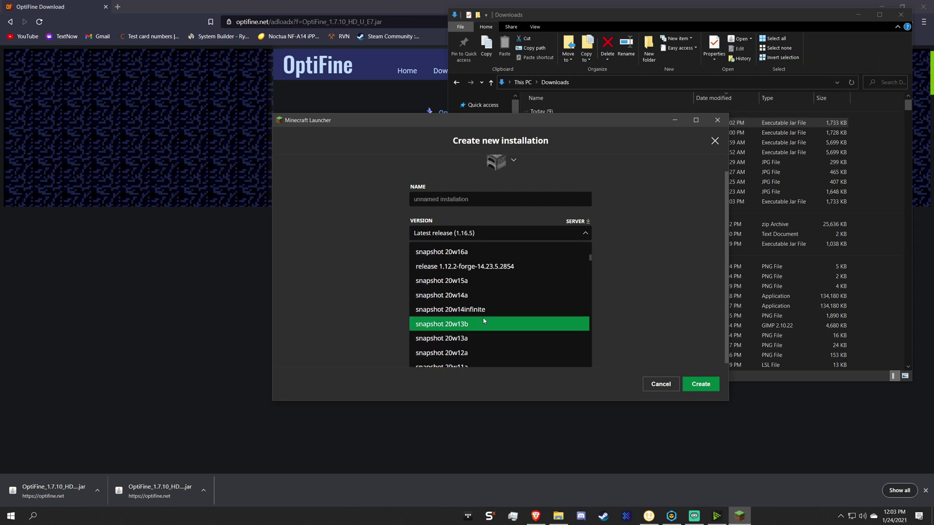
scroll(485, 318, "down", 5)
scroll(485, 319, "down", 5)
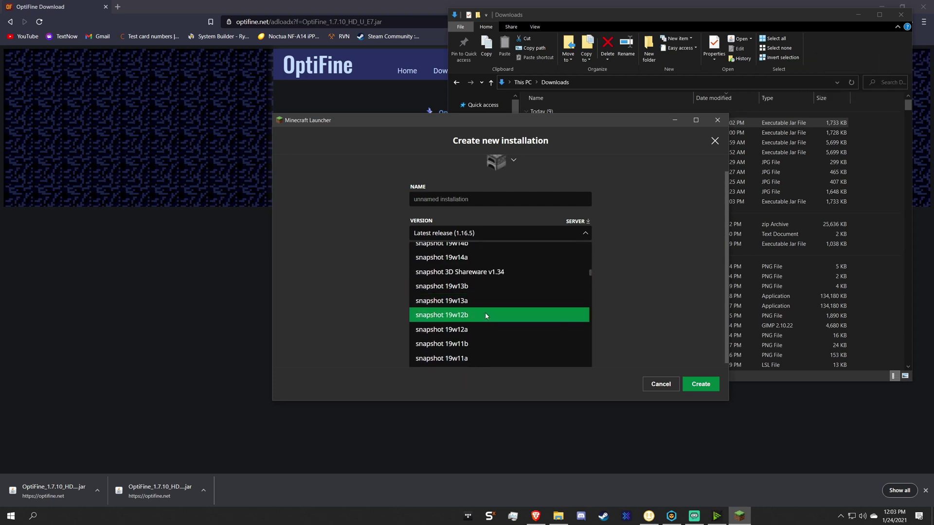
scroll(484, 319, "down", 5)
scroll(484, 319, "down", 3)
scroll(485, 315, "down", 4)
scroll(485, 315, "down", 4)
scroll(485, 315, "down", 4)
scroll(487, 314, "down", 4)
scroll(486, 314, "down", 4)
scroll(487, 312, "down", 4)
scroll(486, 310, "down", 3)
scroll(485, 305, "down", 4)
scroll(485, 305, "down", 4)
scroll(485, 305, "down", 4)
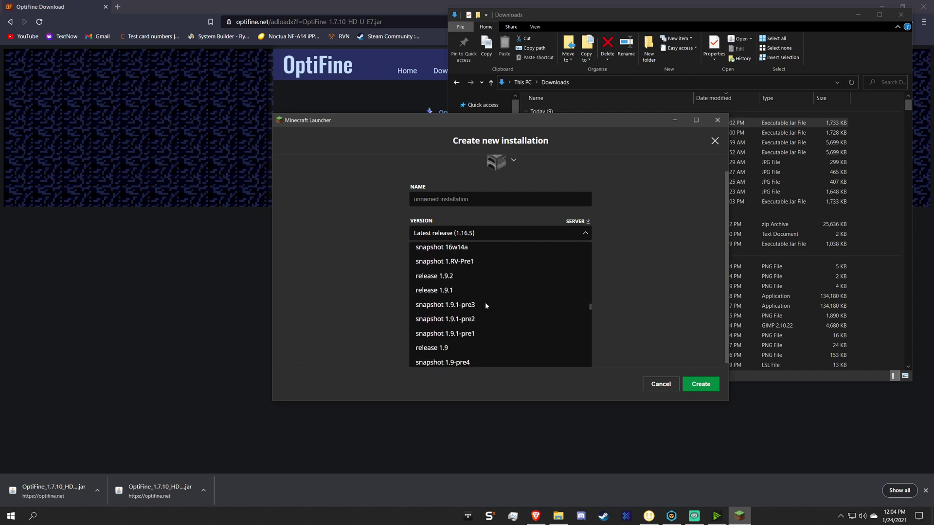
scroll(485, 304, "down", 4)
scroll(485, 304, "down", 4)
scroll(485, 306, "down", 4)
scroll(486, 304, "down", 4)
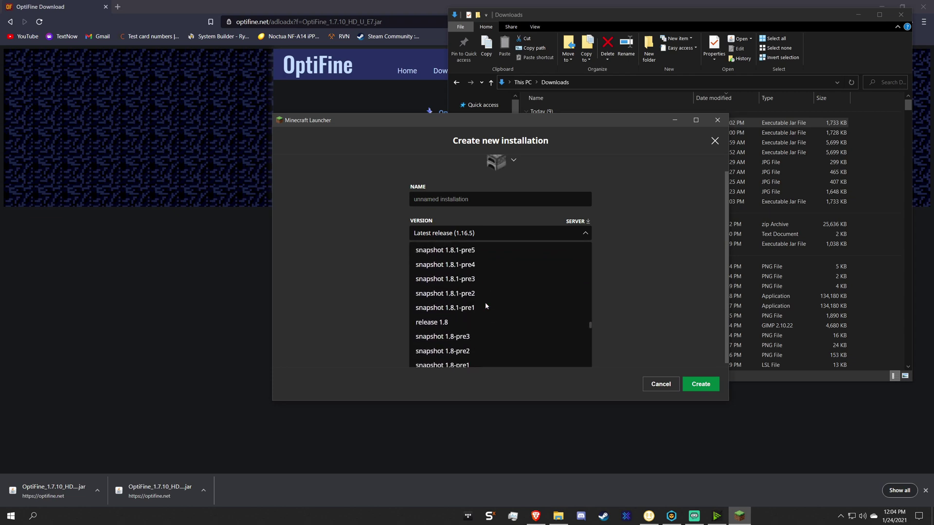
scroll(485, 305, "down", 3)
scroll(485, 305, "down", 3)
scroll(486, 306, "down", 2)
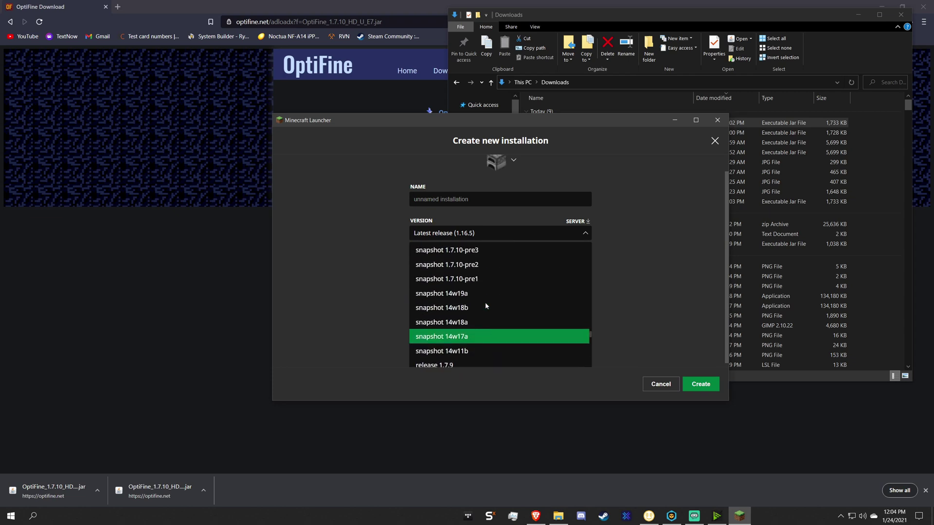
scroll(481, 314, "up", 3)
scroll(478, 335, "up", 1)
left_click(478, 324)
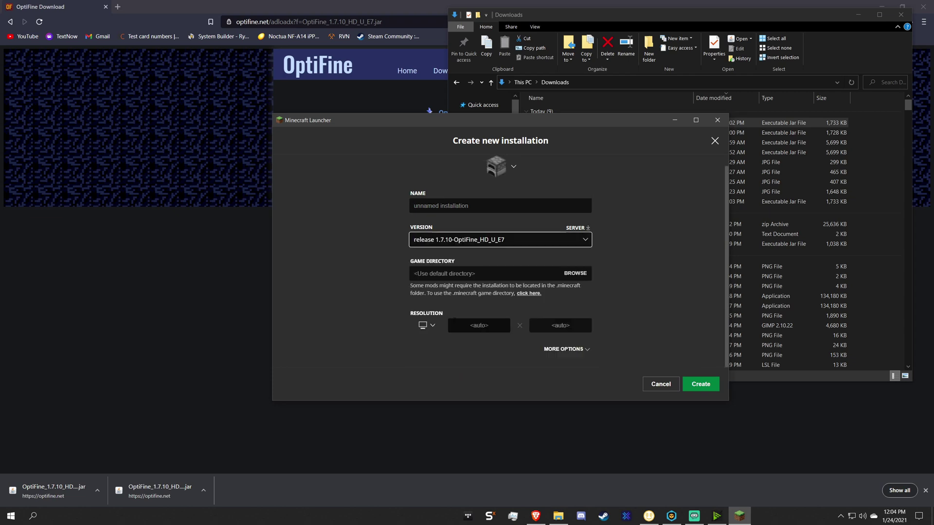
Name the new installation 'Optifine' and create it
left_click(438, 205)
type("Opti")
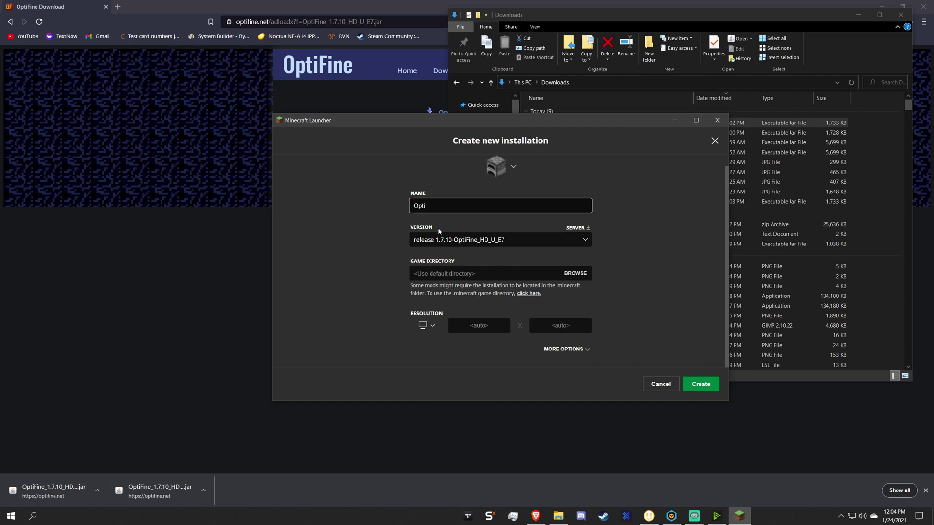
key("BackSpace")
key("BackSpace")
key("BackSpace")
left_click(701, 384)
Select the Optifine installation on the Play page and launch it, confirming the warning
left_click(371, 155)
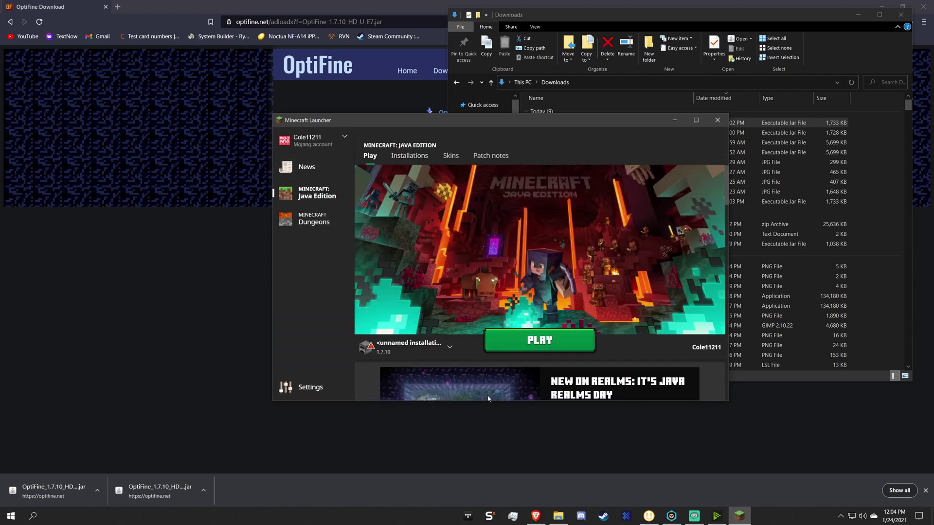
left_click(401, 346)
left_click(402, 303)
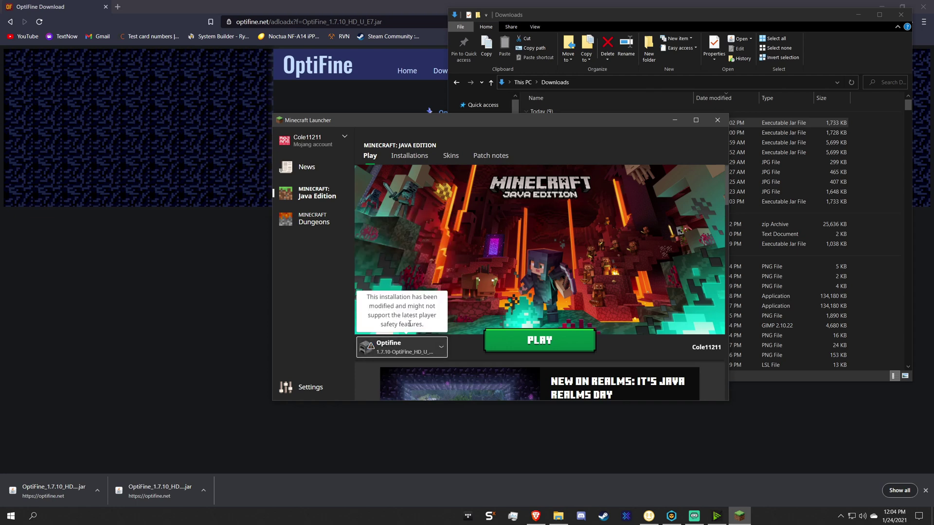
left_click(539, 341)
left_click(600, 316)
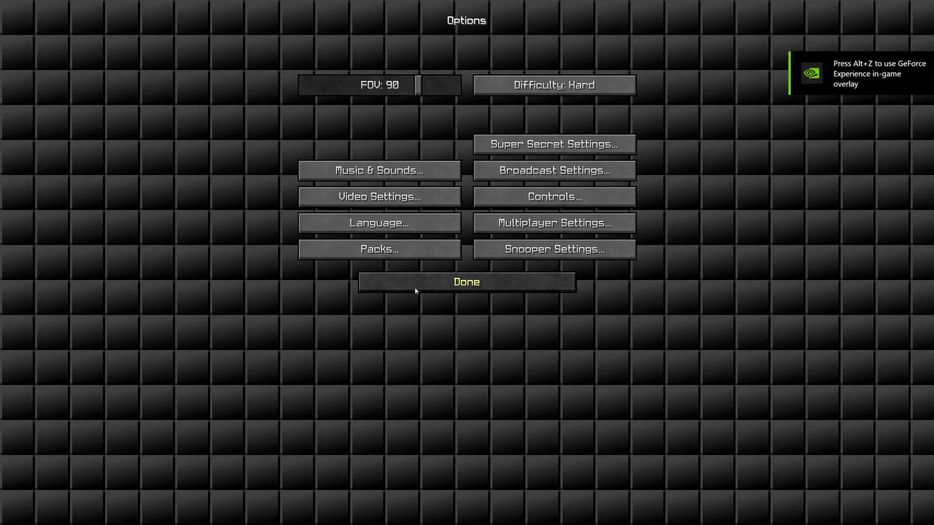
View the Shaders screen under Video Settings, then close each screen back to the title screen
left_click(387, 200)
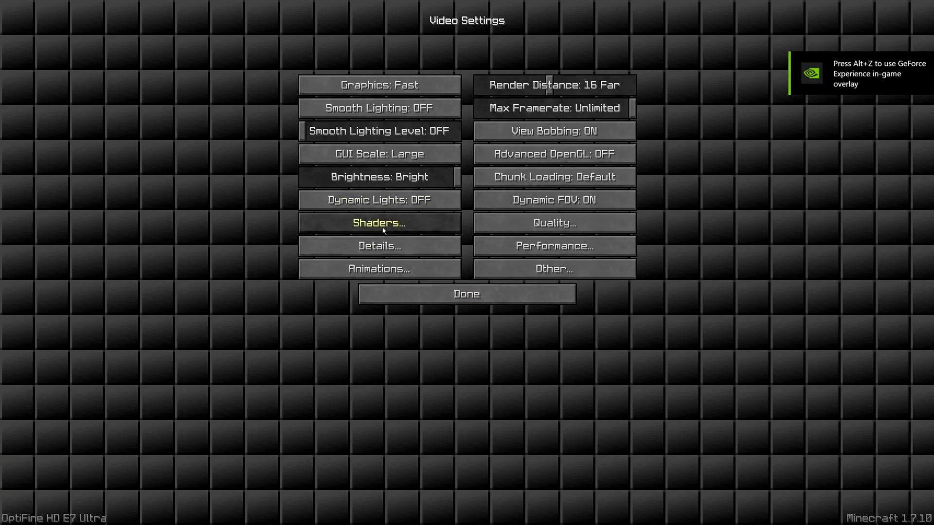
left_click(412, 224)
left_click(584, 508)
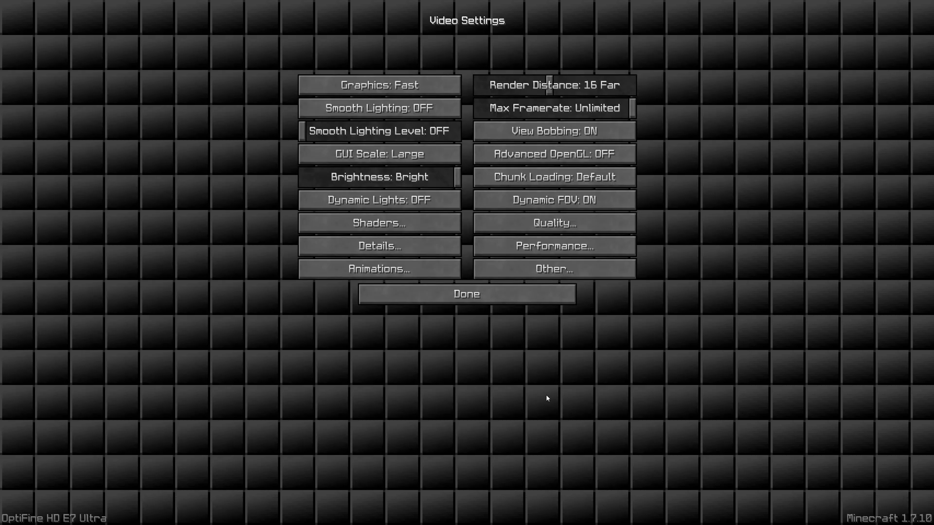
left_click(491, 299)
left_click(486, 283)
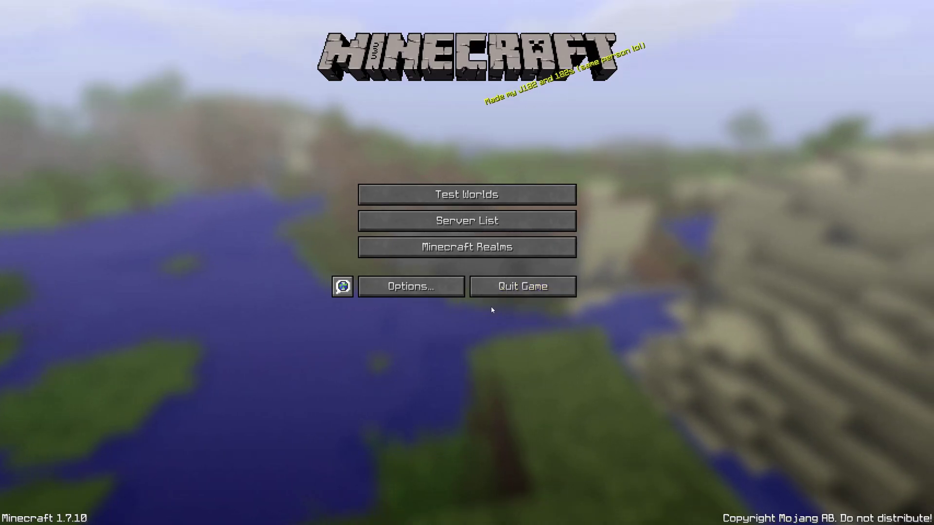